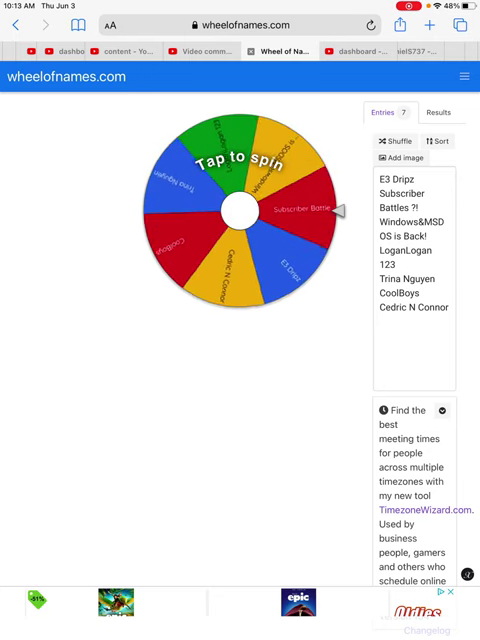
Step: Spin the seven-entry wheel and let it land on winner E3 Dripz
click(240, 210)
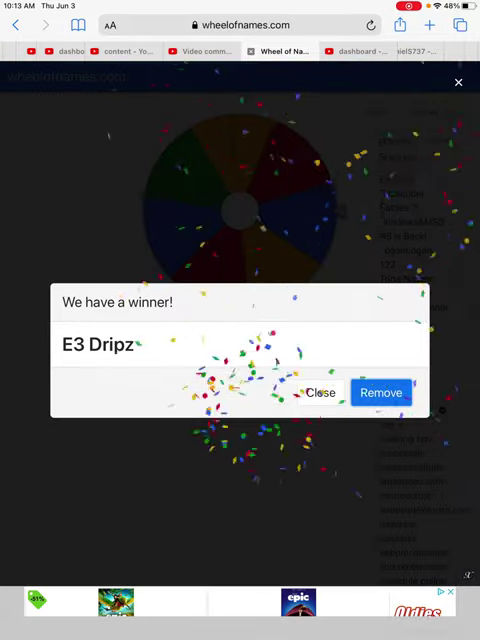
Step: Remove winner E3 Dripz from the wheel via the winner dialog's Remove button
click(381, 391)
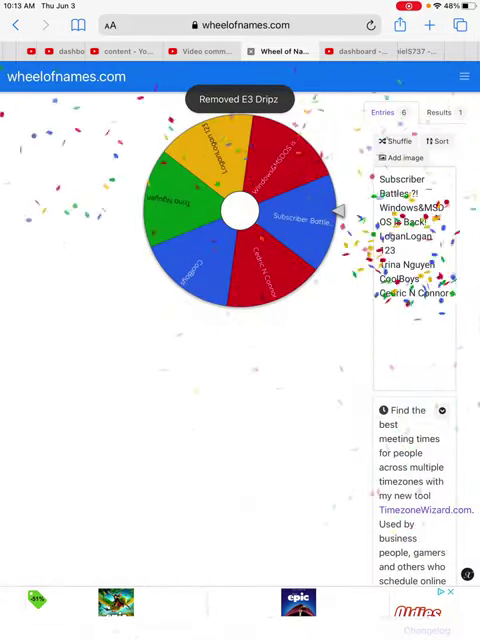